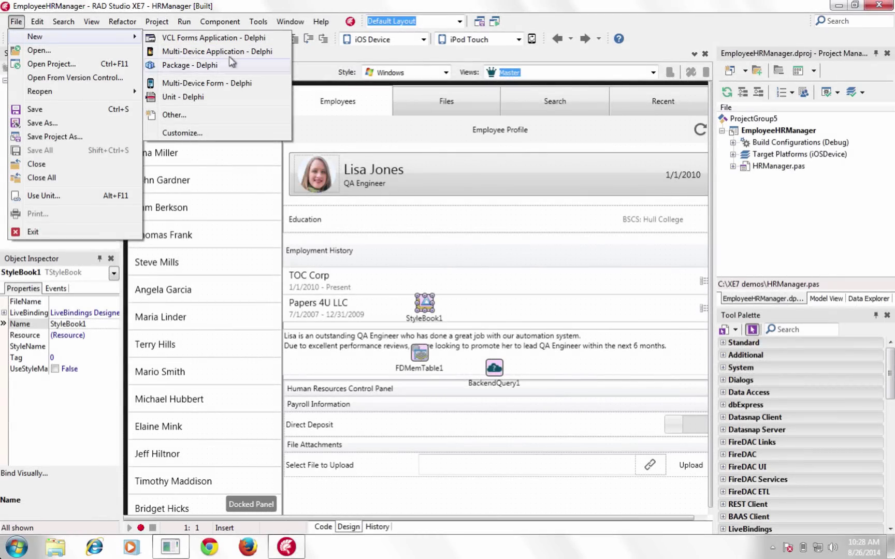
Step: Keep the HRManager form's style on Windows and list its available device views
click(336, 92)
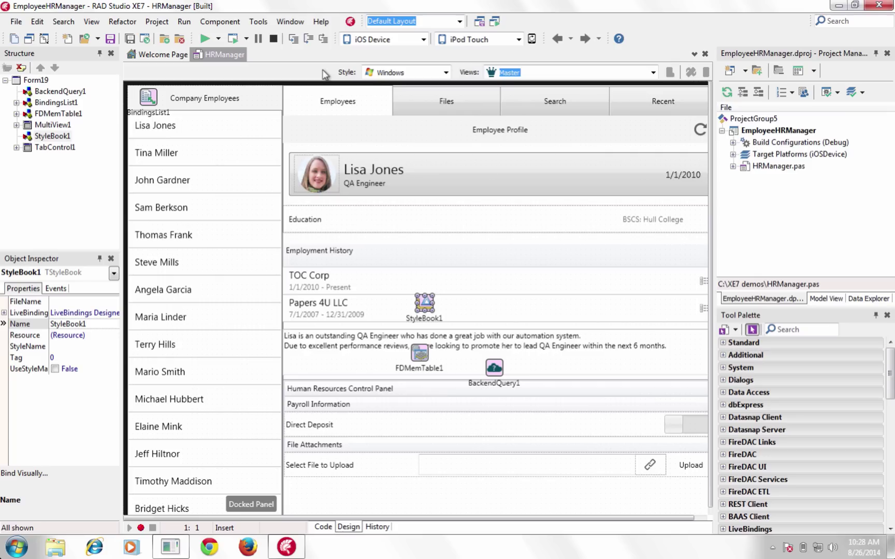
click(444, 73)
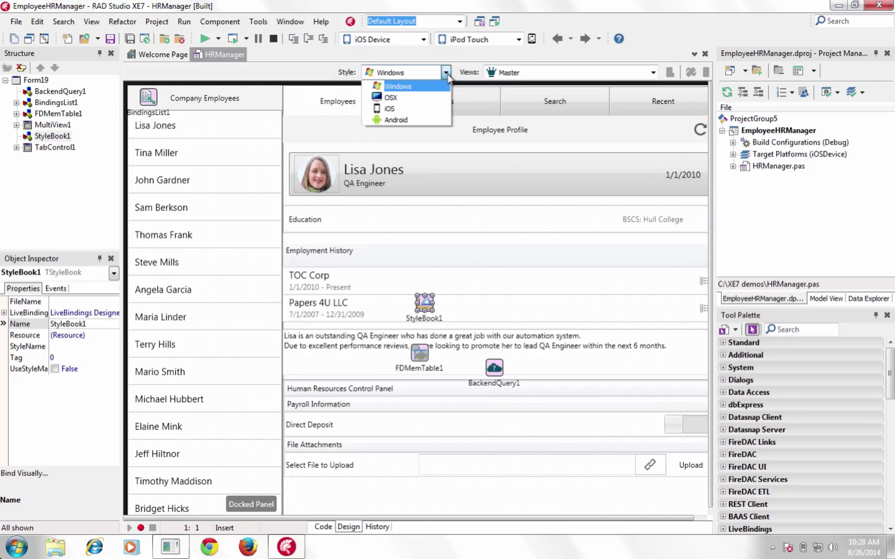
click(449, 75)
click(652, 73)
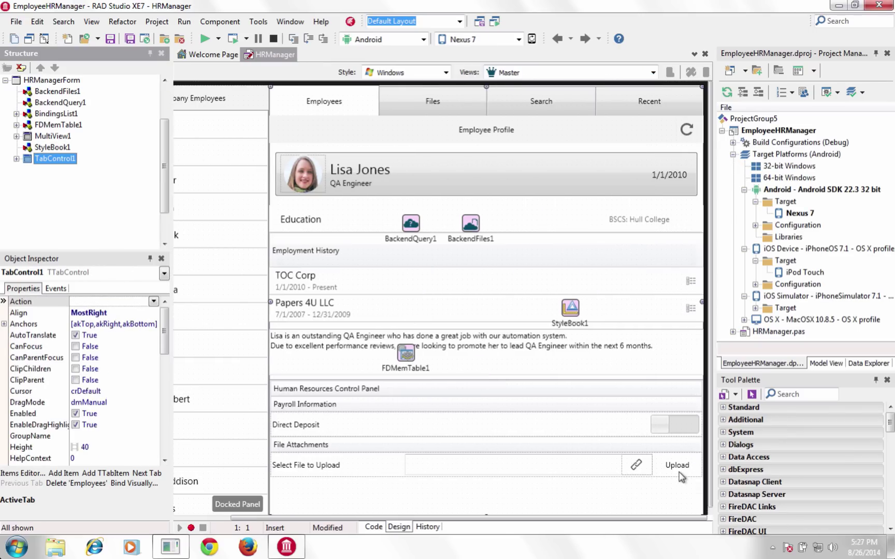
Step: Open the Upload button's btnUploadClick handler in the Code editor
double_click(677, 464)
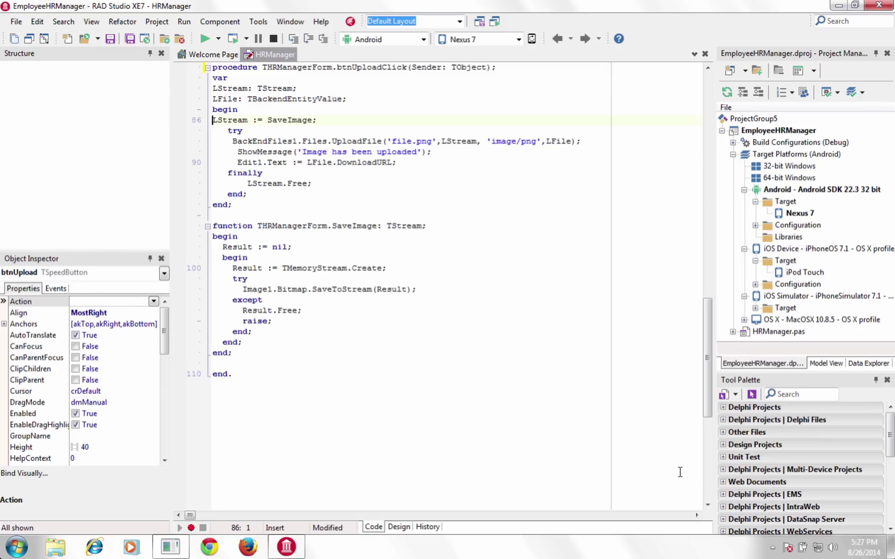
mouse_move(707, 377)
mouse_down()
mouse_move(707, 252)
mouse_move(708, 342)
mouse_up()
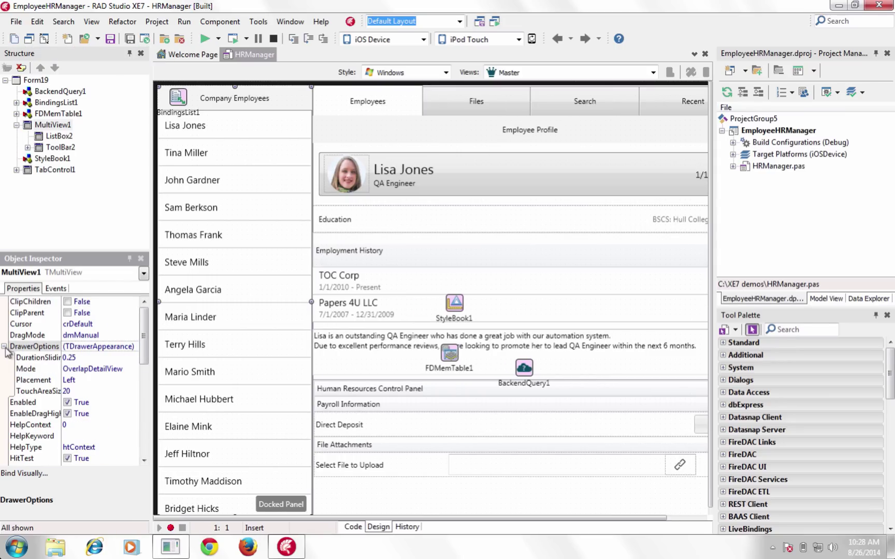
drag(143, 342, 144, 398)
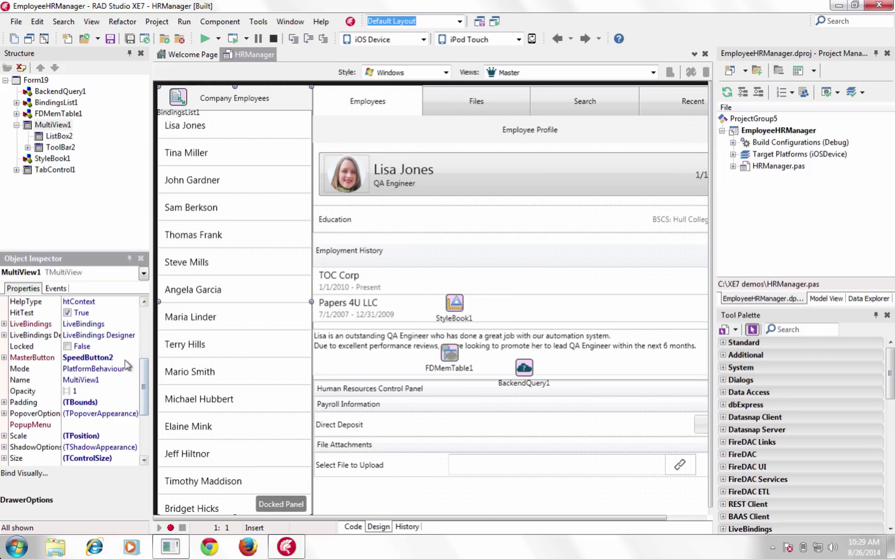
Step: Leave MultiView1's Mode at PlatformBehaviour and expand its PopoverOptions and SplitViewOptions
click(91, 368)
click(132, 369)
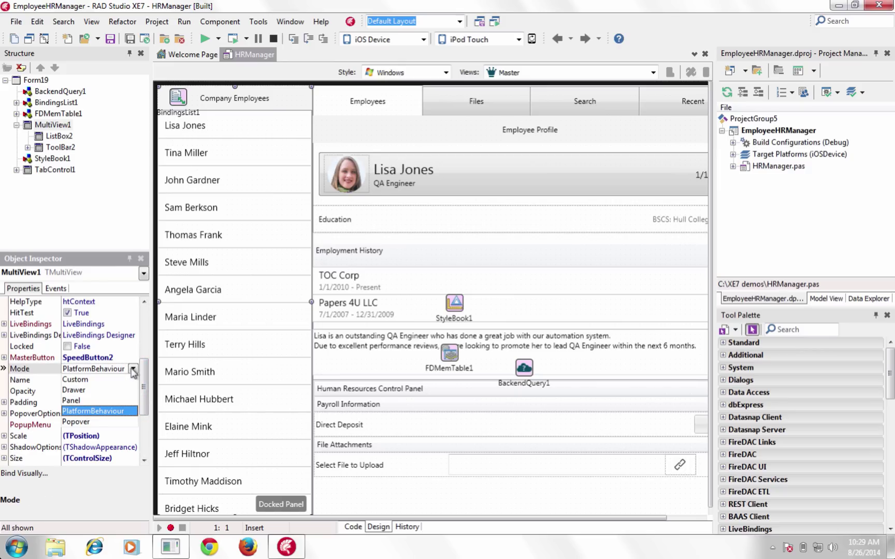
click(132, 369)
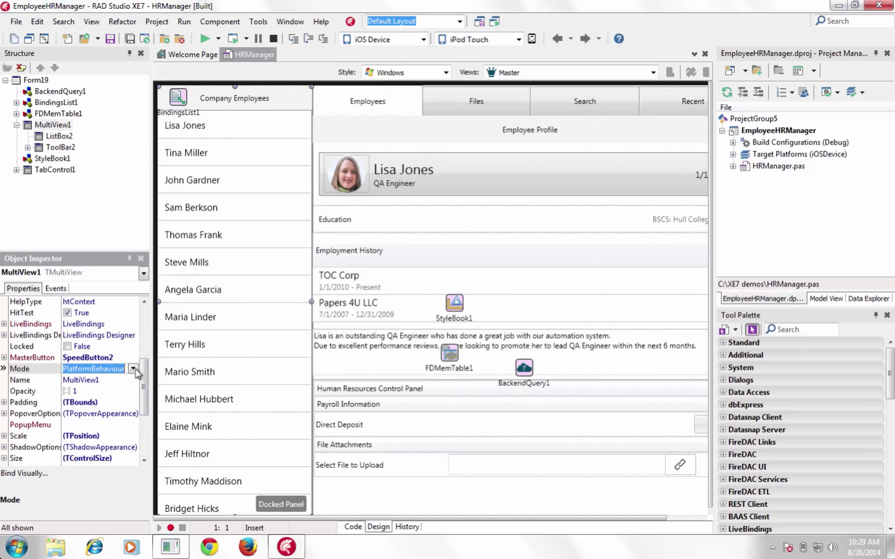
click(35, 413)
click(5, 413)
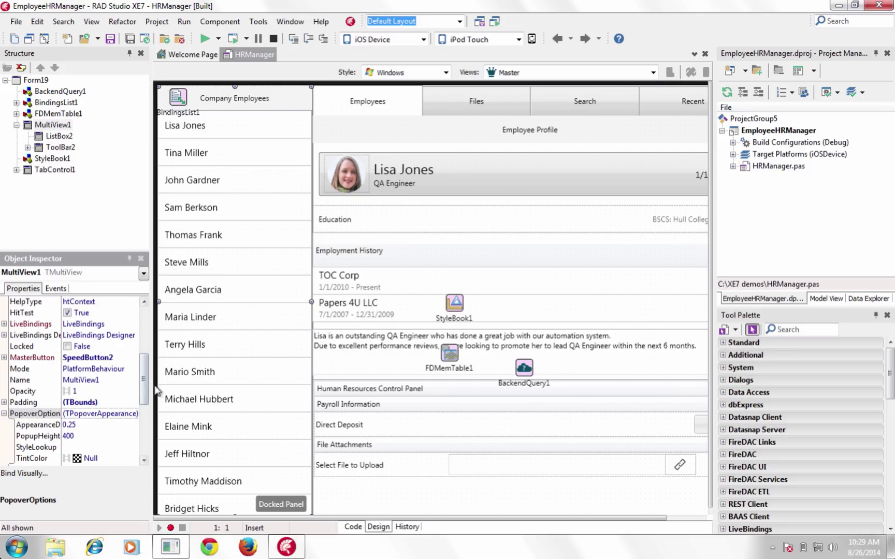
drag(144, 383, 144, 420)
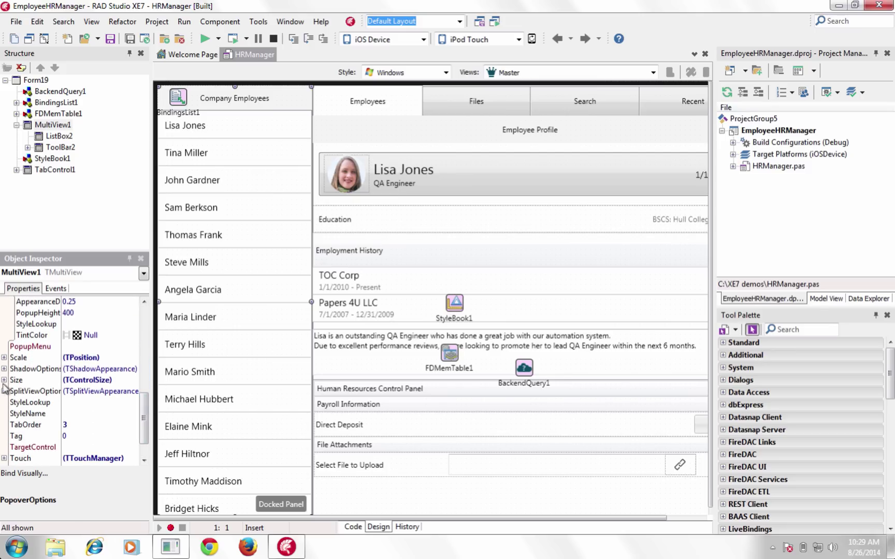
click(37, 391)
click(5, 391)
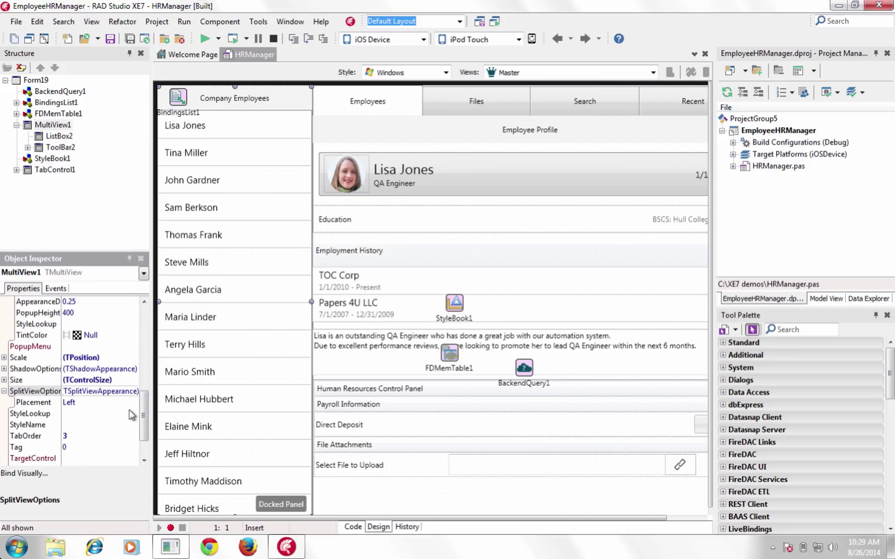
Step: Preview the form in the iPhone 4 and iPad device layouts
click(615, 72)
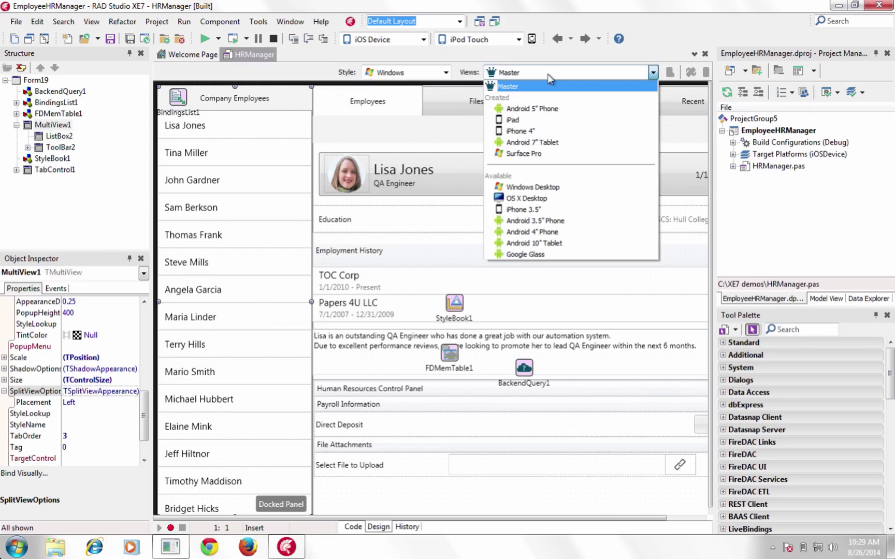
click(527, 131)
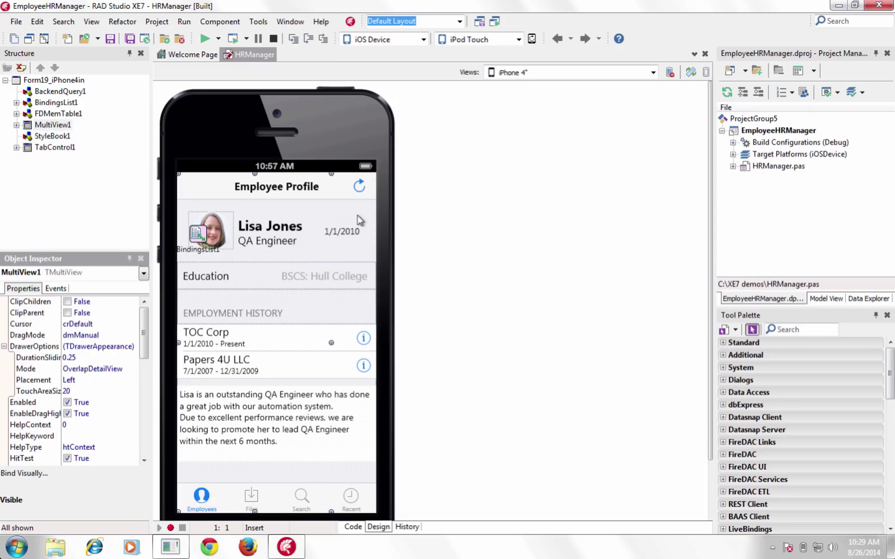
click(615, 73)
click(531, 104)
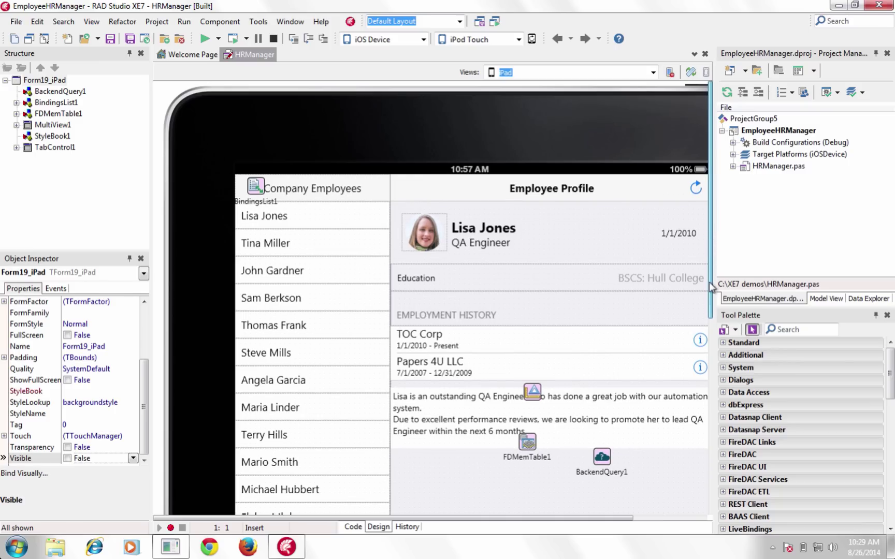
drag(712, 252, 710, 433)
click(712, 193)
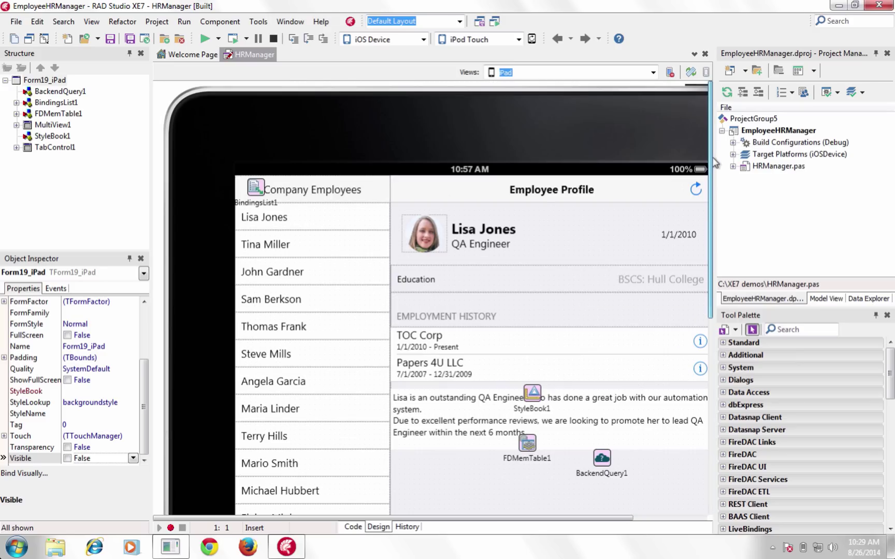
Step: Switch the designer to the Android 7" Tablet layout, then pick another device view
click(652, 72)
click(525, 144)
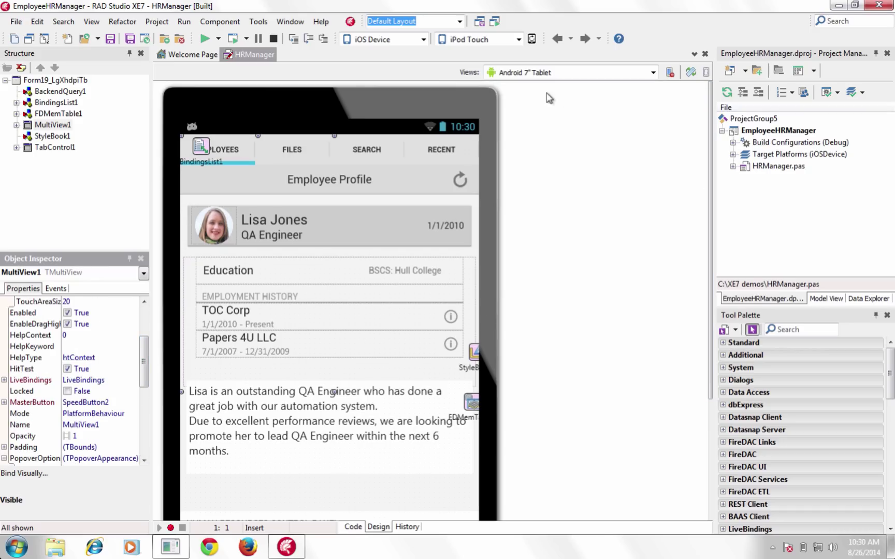
click(538, 73)
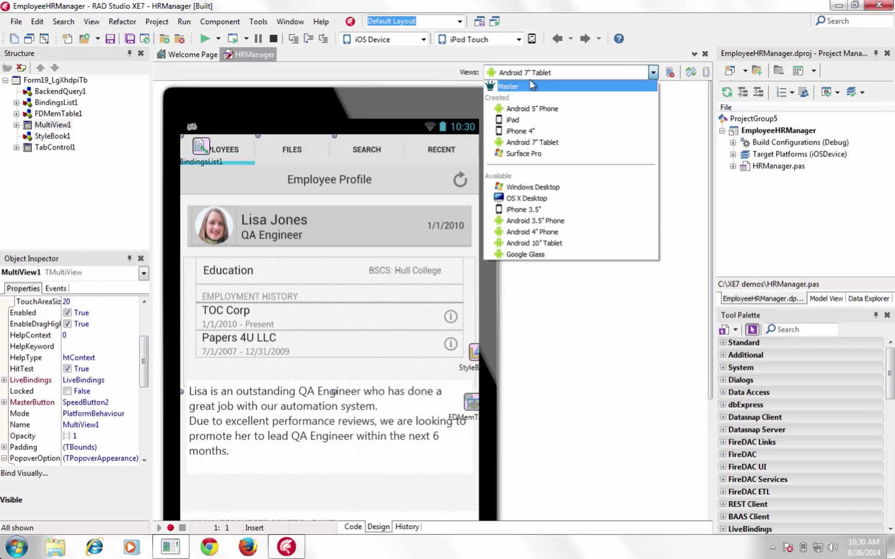
click(523, 153)
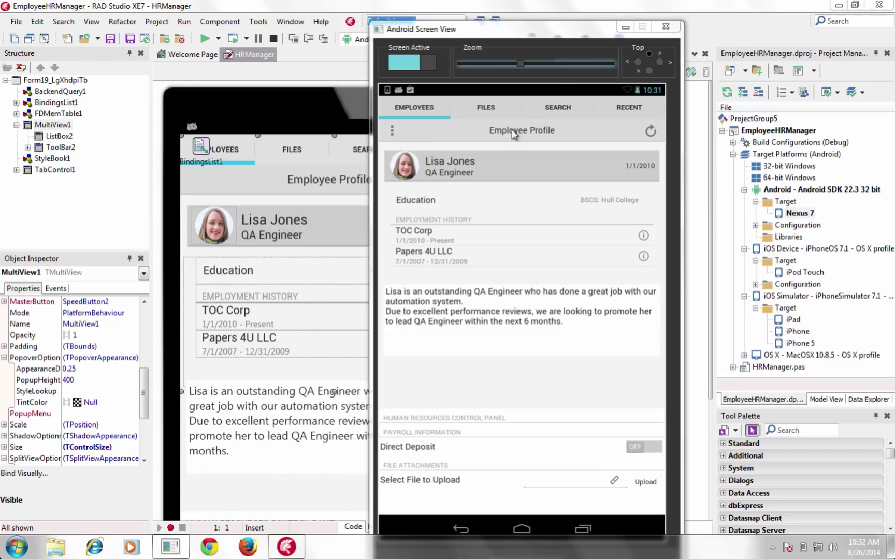
Step: Close Android Screen View and select the first employee in the iPad simulator
click(625, 26)
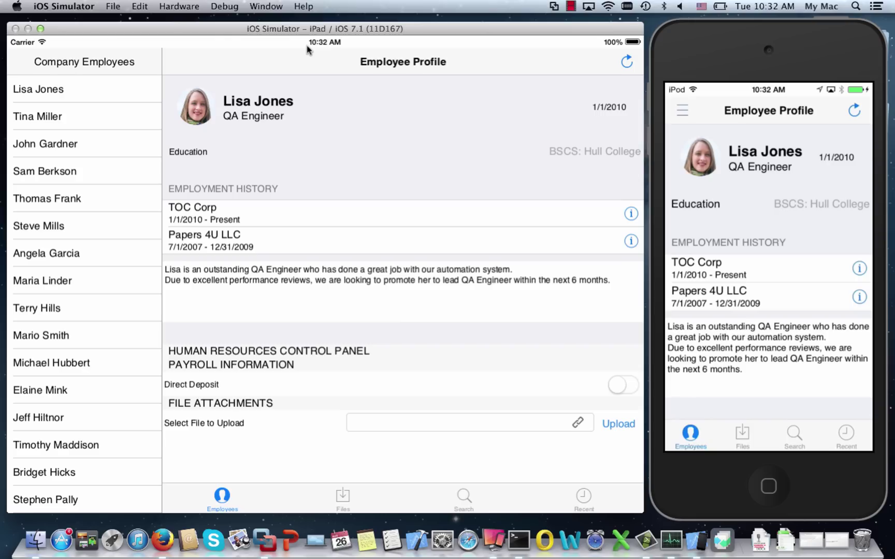
click(107, 95)
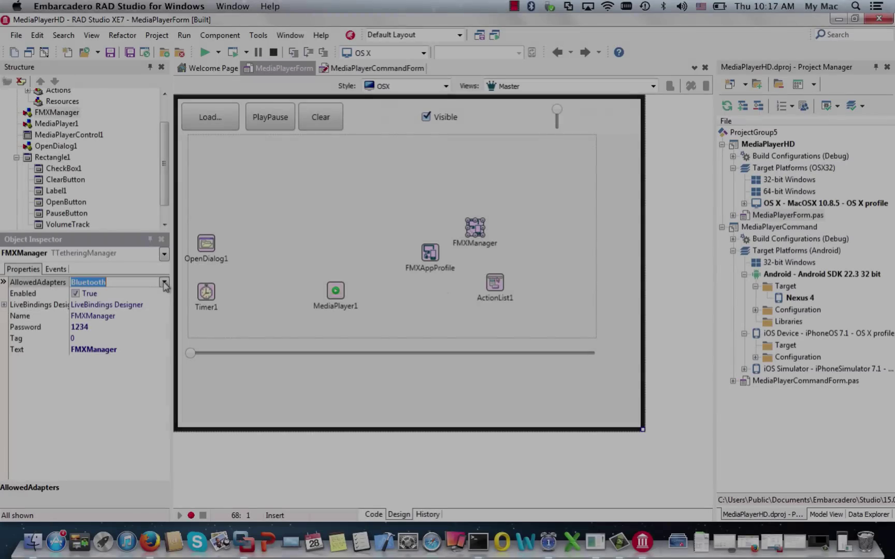
Step: Confirm the CommandManager's AllowedAdapters remains set to Bluetooth
click(163, 282)
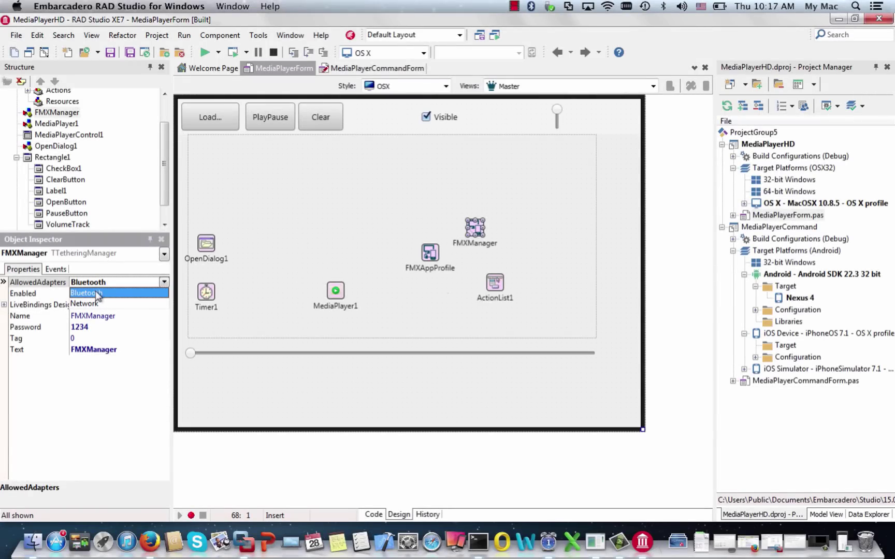
click(289, 228)
click(397, 69)
click(215, 348)
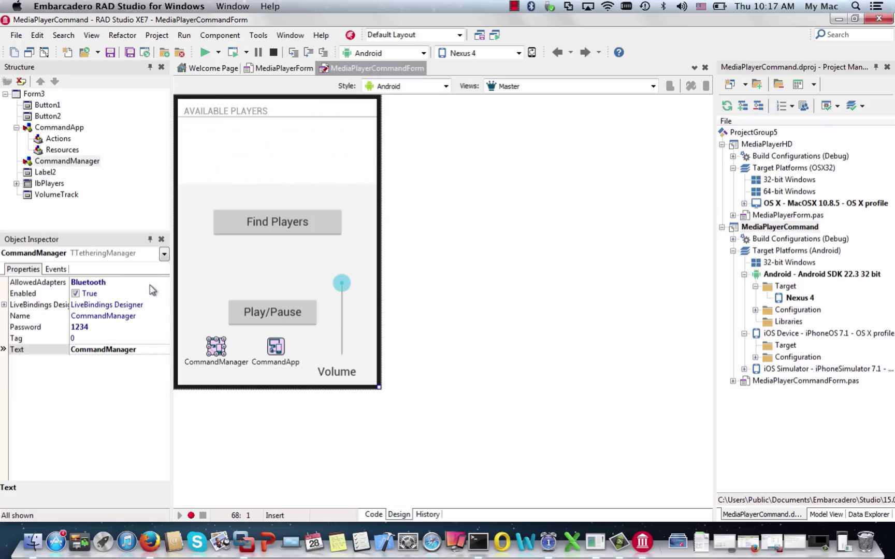
click(165, 283)
Step: Make MediaPlayerHD the active project and run MediaPlayerForm on OS X
click(166, 288)
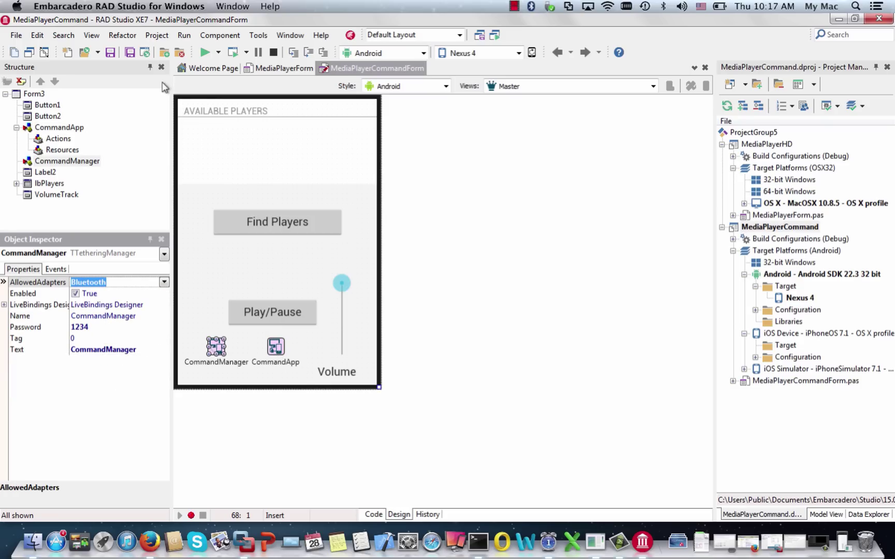
click(761, 144)
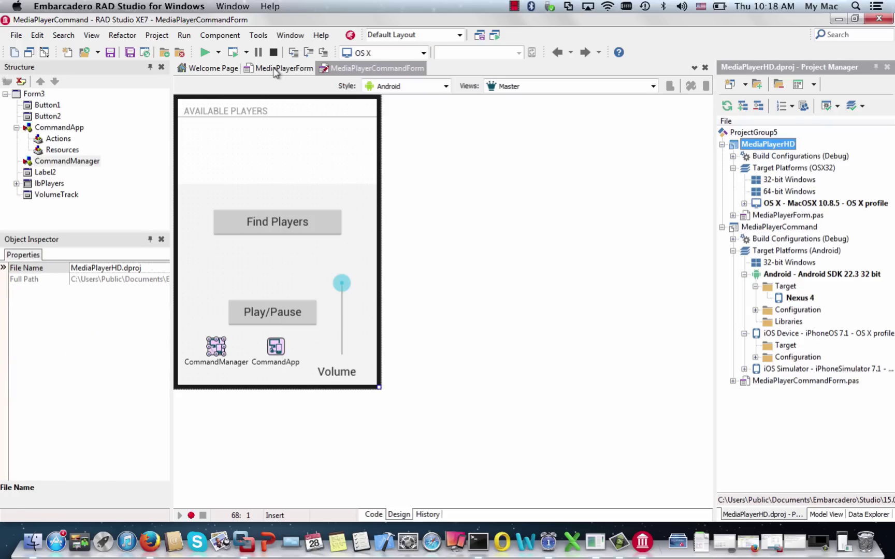
click(279, 69)
click(206, 53)
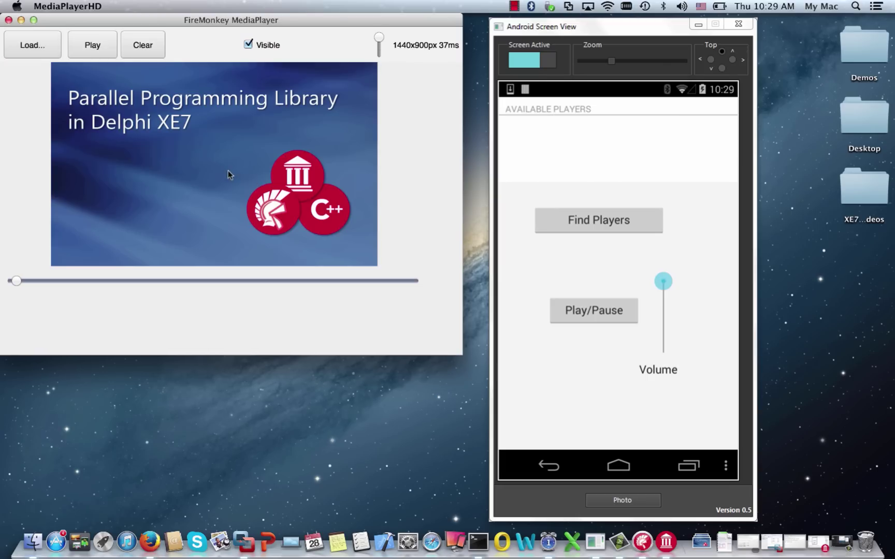
Step: Play the Parallel Programming Library video and check the Nexus 4 in Bluetooth devices
click(93, 45)
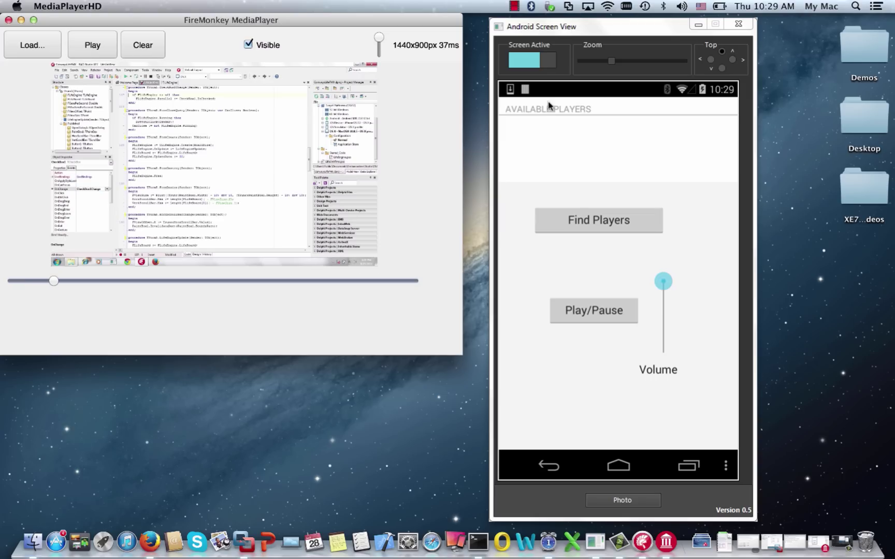
click(662, 6)
mouse_move(684, 107)
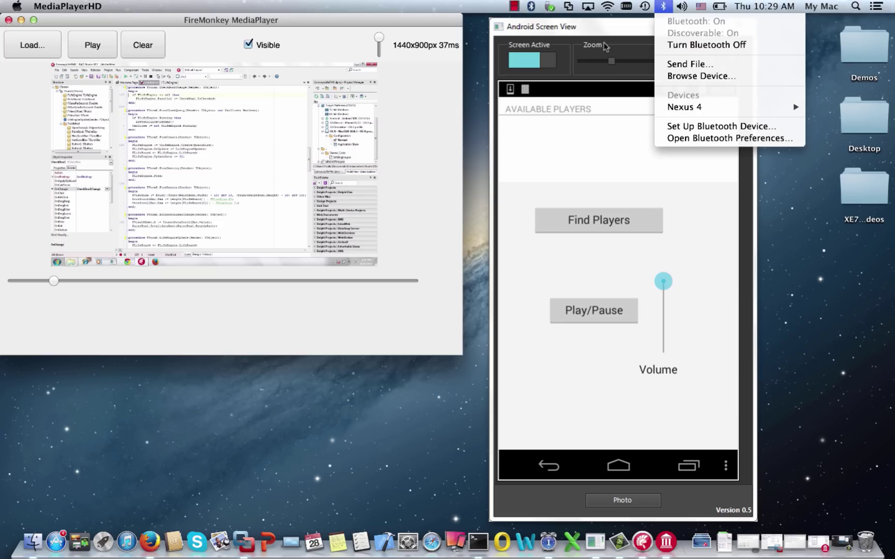
click(594, 29)
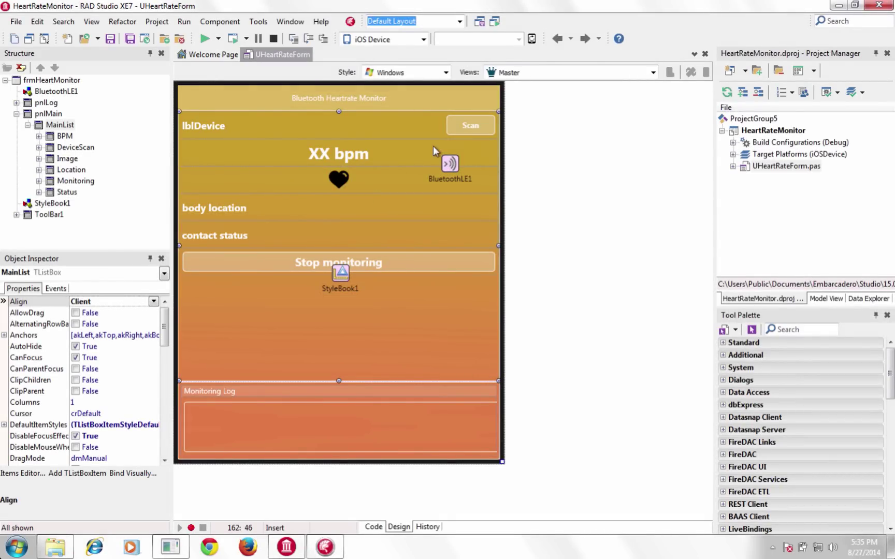
Step: Open BluetoothLE1's OnCharacteristicRead handler and highlight its failed-read logging lines
click(449, 163)
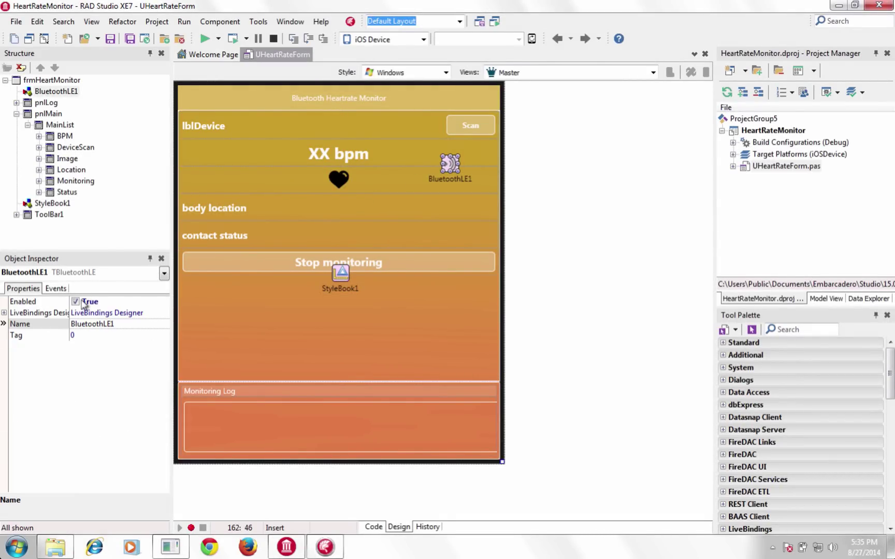
click(55, 288)
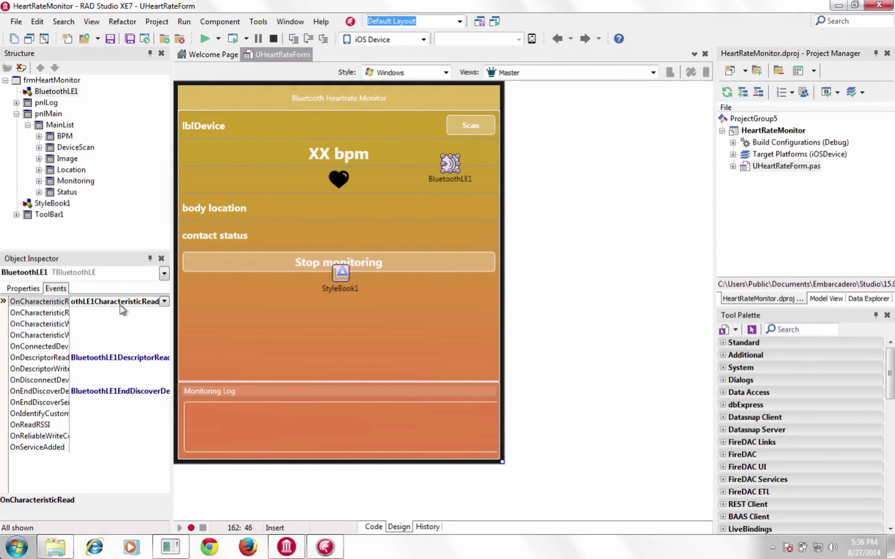
double_click(104, 300)
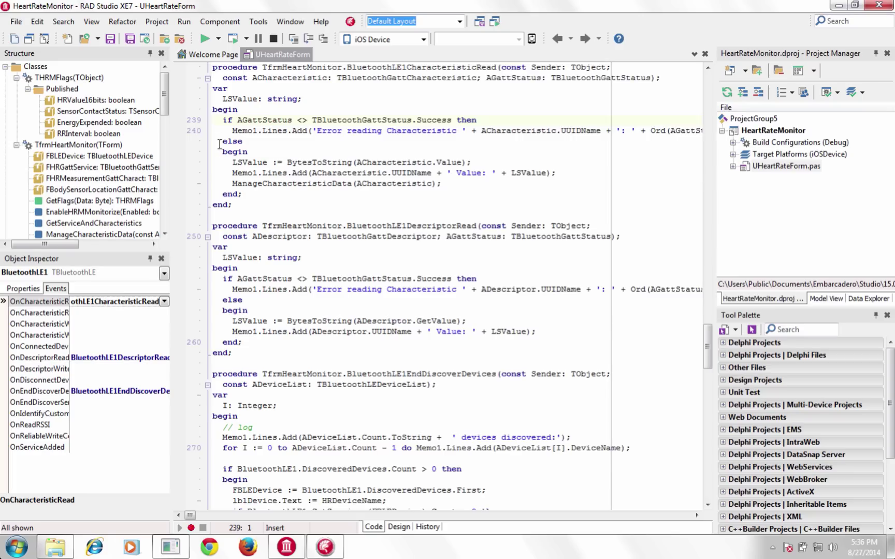
drag(214, 120, 691, 133)
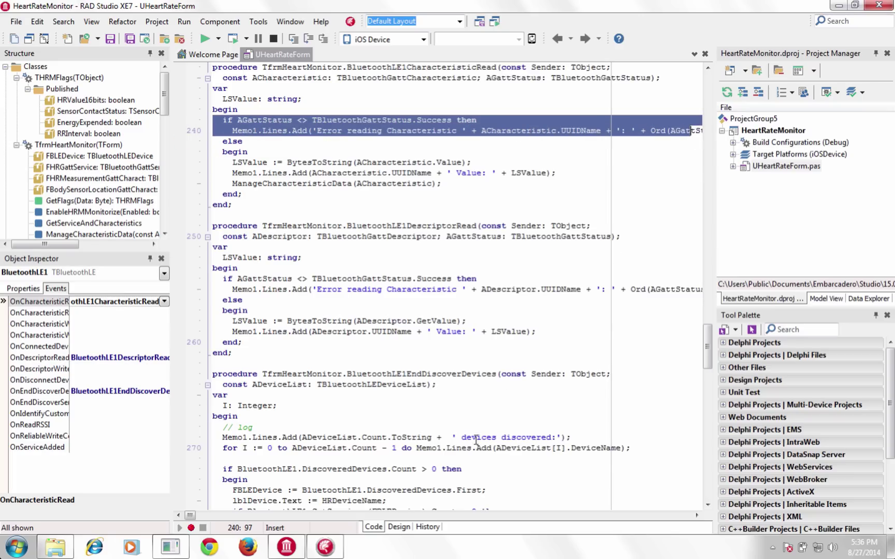
scroll(463, 350, up, 15)
Step: Highlight the heart-rate device and UUID constants, then run HeartRateMonitor without debugging
mouse_move(223, 236)
mouse_down()
mouse_move(427, 247)
mouse_move(535, 376)
mouse_up()
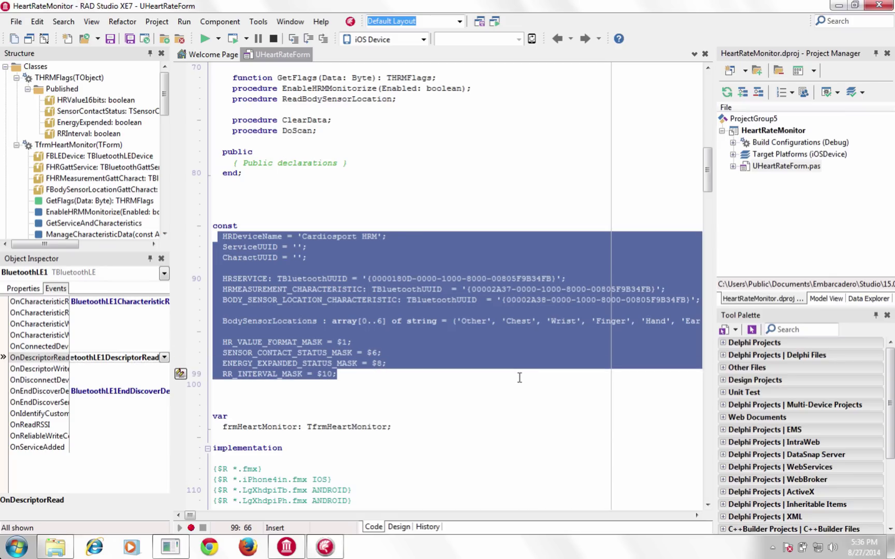
click(519, 377)
click(398, 526)
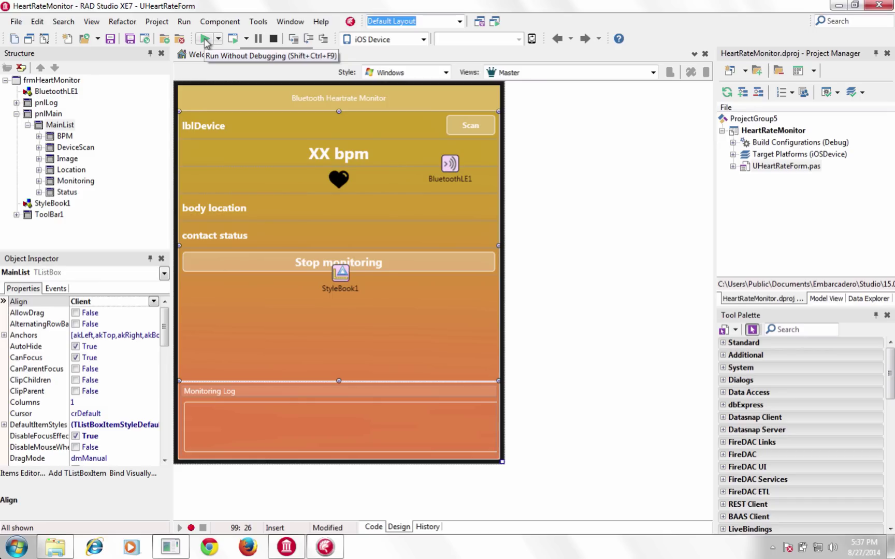
click(206, 40)
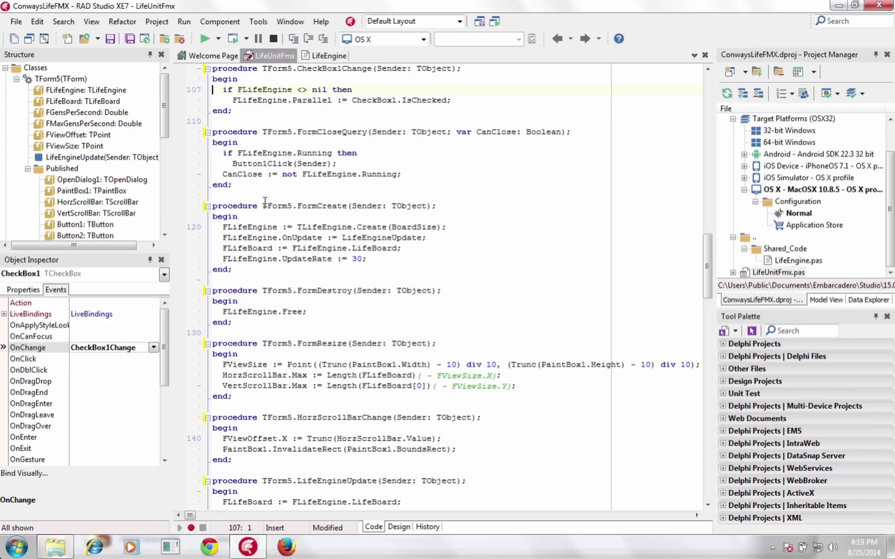
Step: Highlight the CheckBox1Change Parallel code and LifeEngine's TParallel.For loop
drag(213, 78, 454, 111)
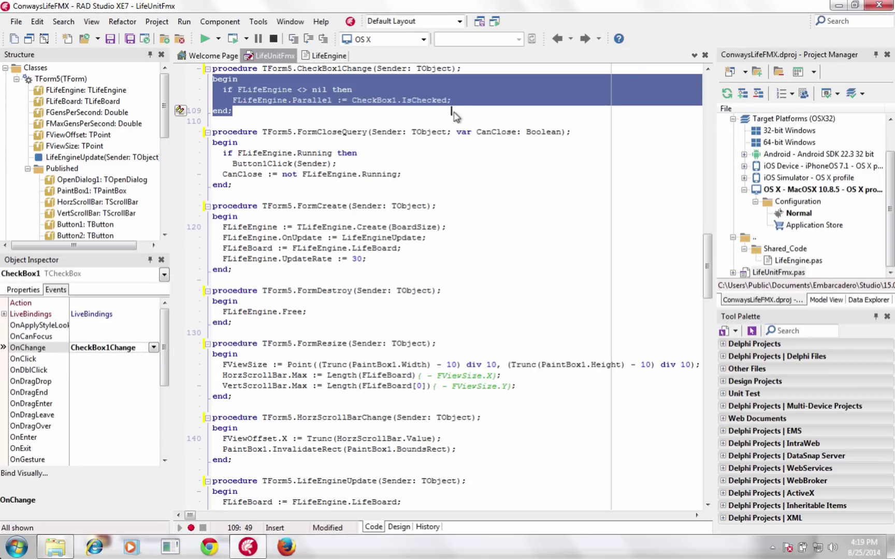
click(323, 56)
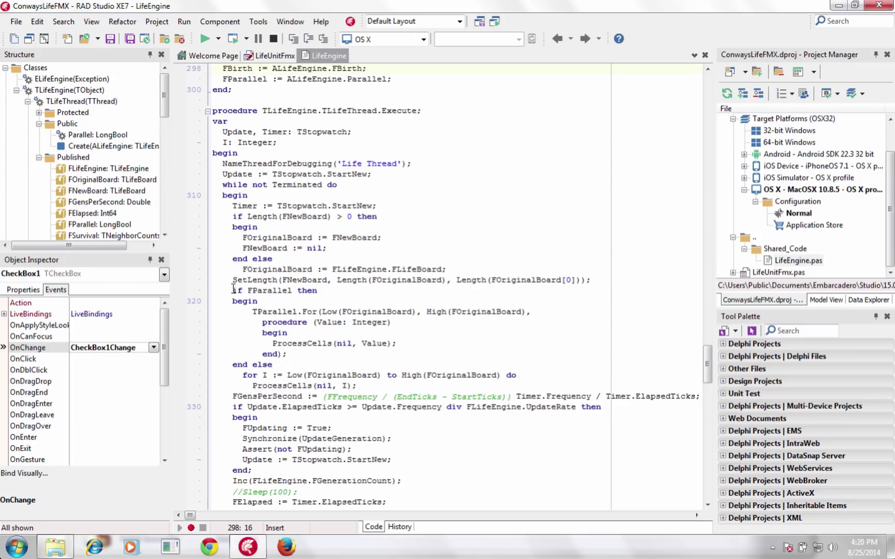
drag(226, 290, 551, 355)
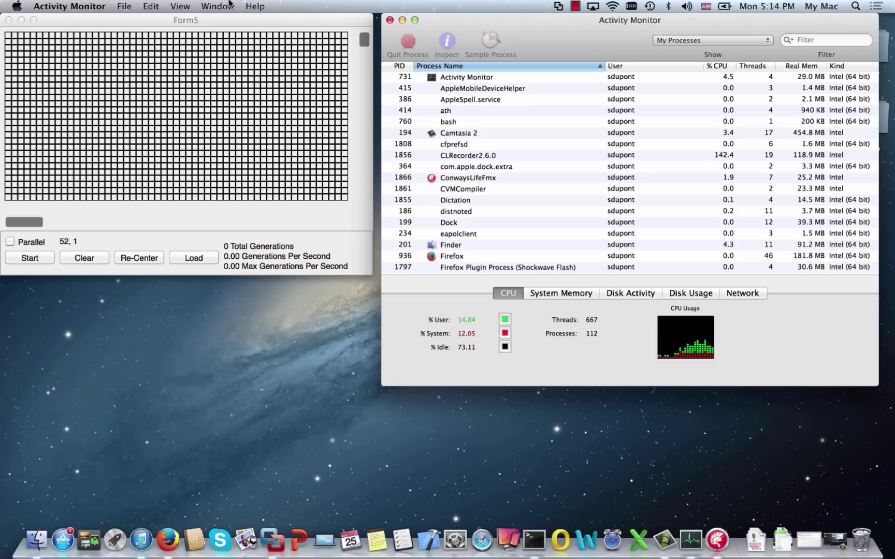
Step: Show per-core CPU usage, load ACORN.LIF, and enable Parallel in ConwaysLifeFmx
click(218, 6)
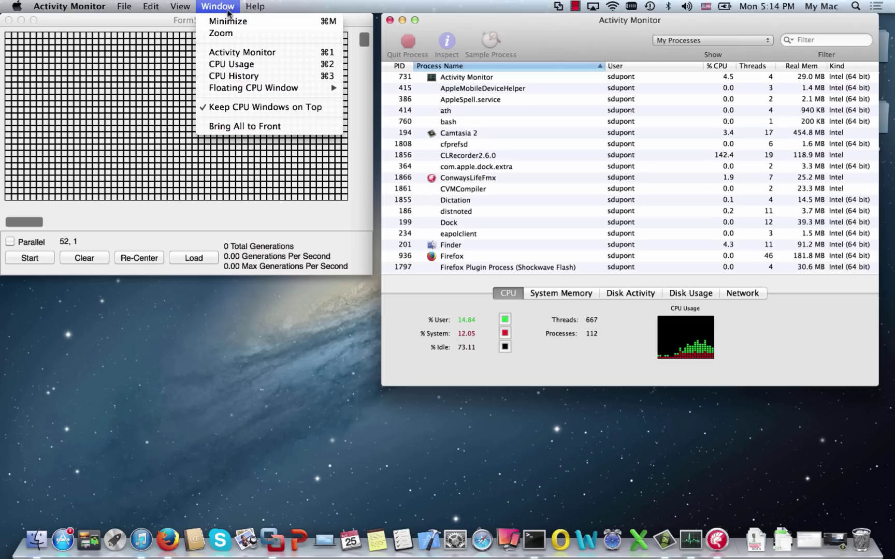
click(230, 67)
click(193, 257)
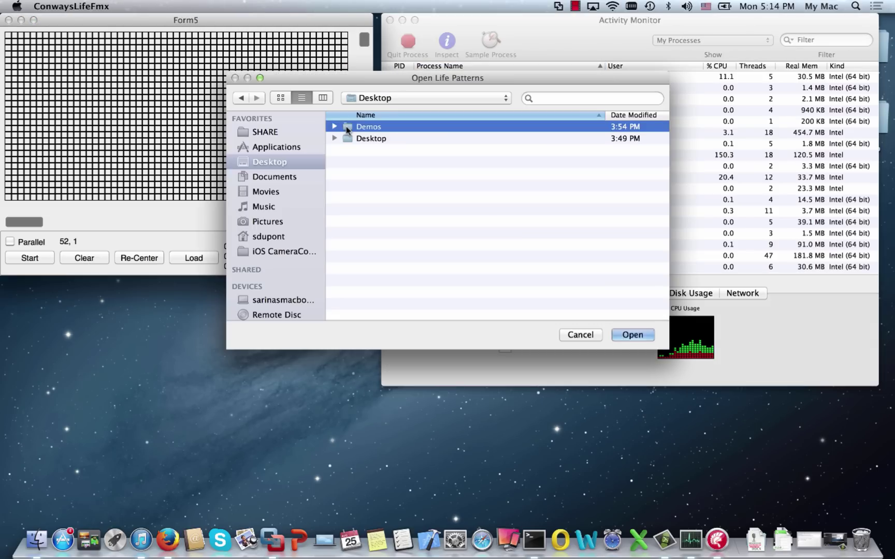
double_click(371, 126)
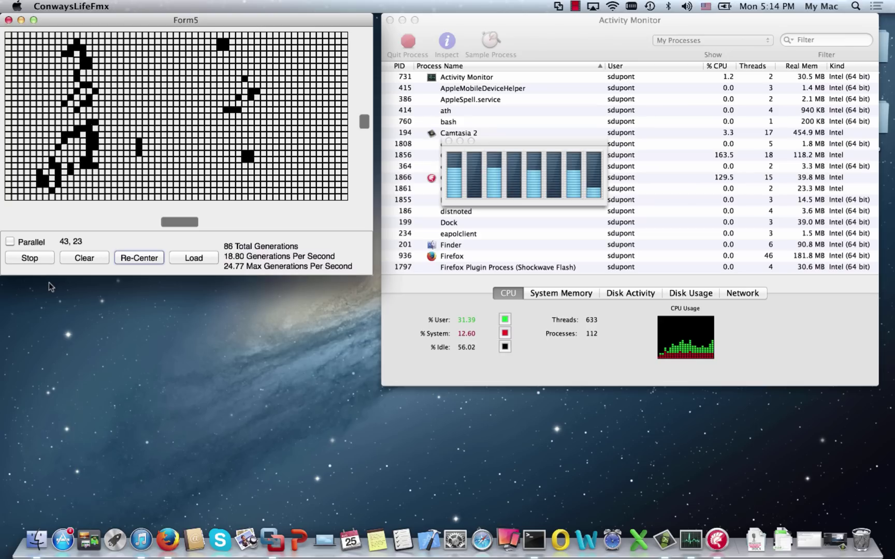
click(11, 242)
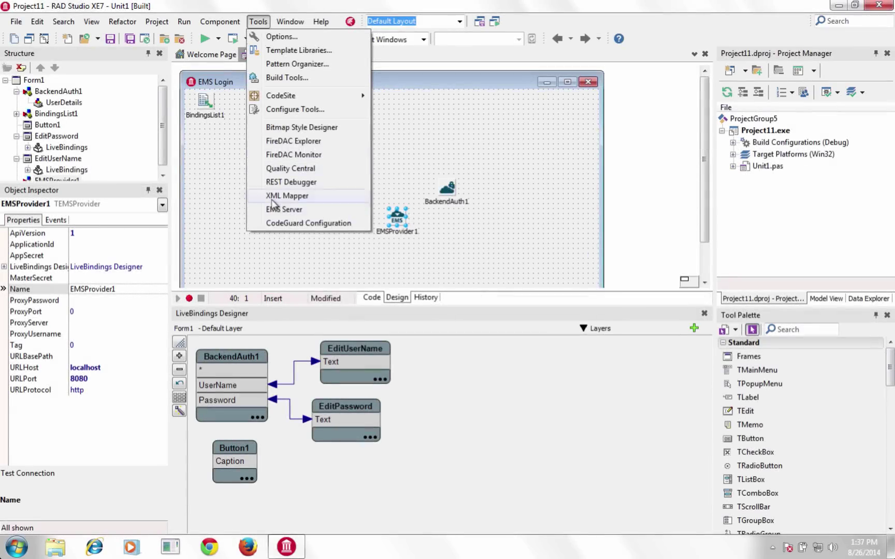
Step: Run the EMS Setup Wizard, keeping the default database, sample data and console login settings
click(284, 209)
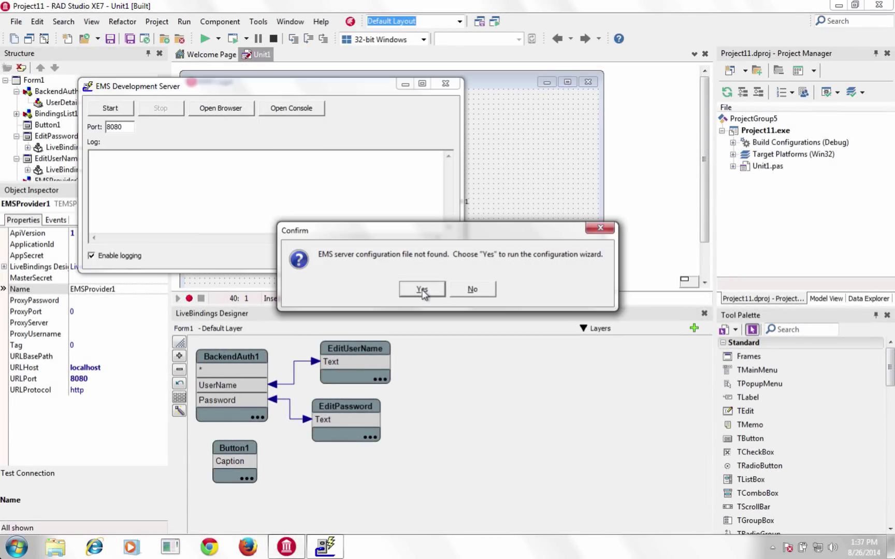
click(422, 289)
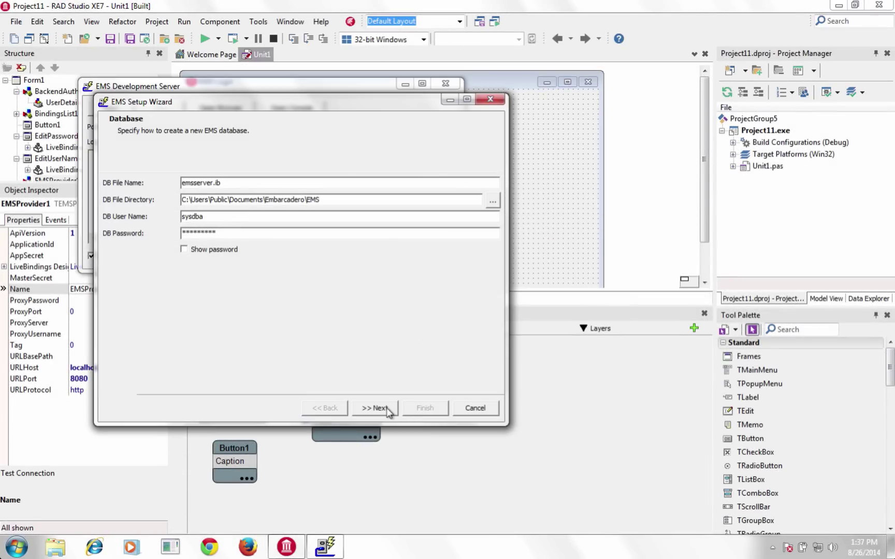
click(376, 408)
click(389, 412)
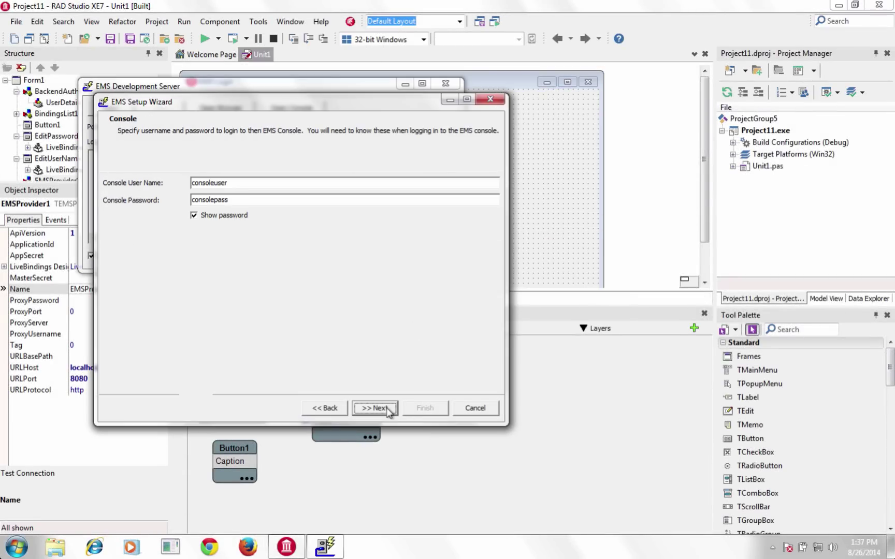
click(389, 411)
click(425, 409)
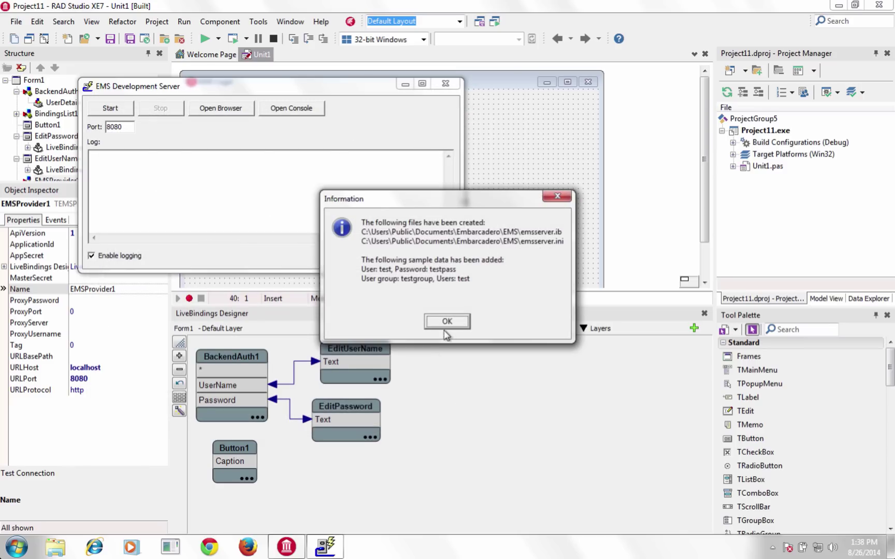
click(447, 321)
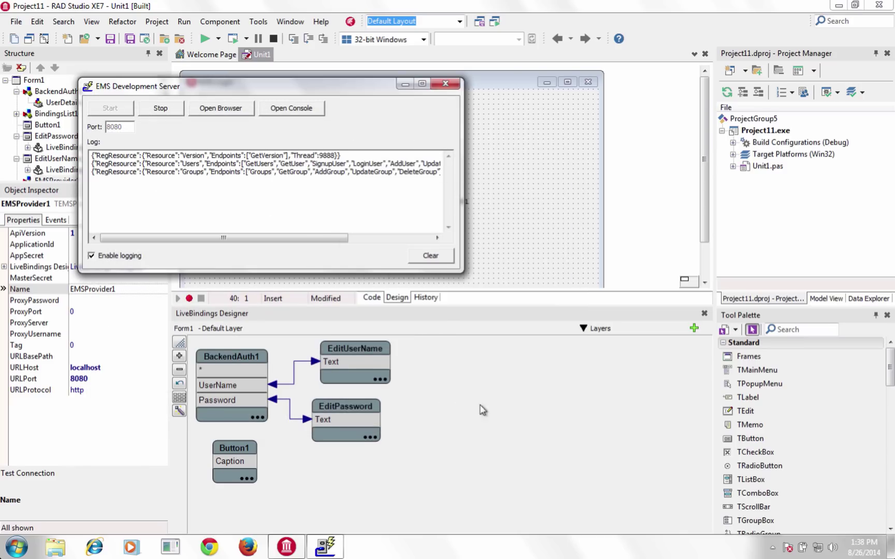
Step: Open the EMS Web Console in the browser and sign in as consoleuser
click(291, 107)
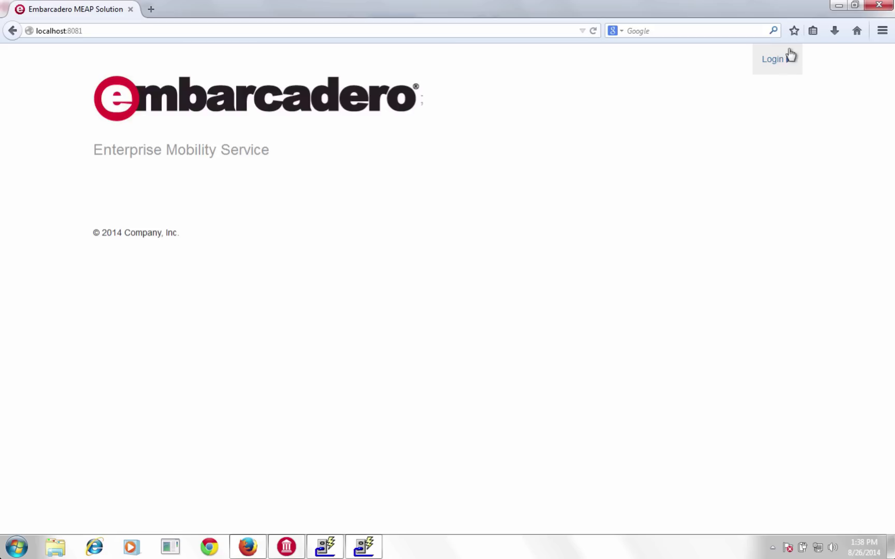
click(775, 59)
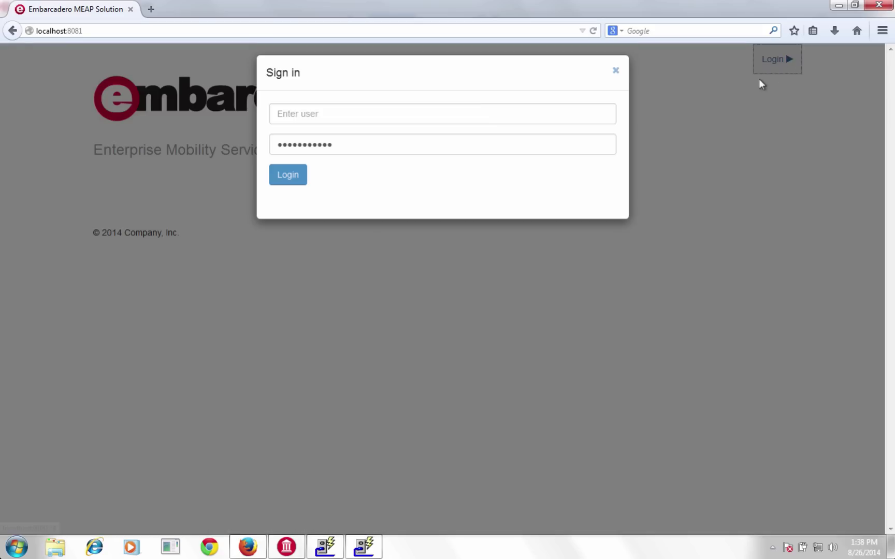
click(476, 120)
text(consoleu)
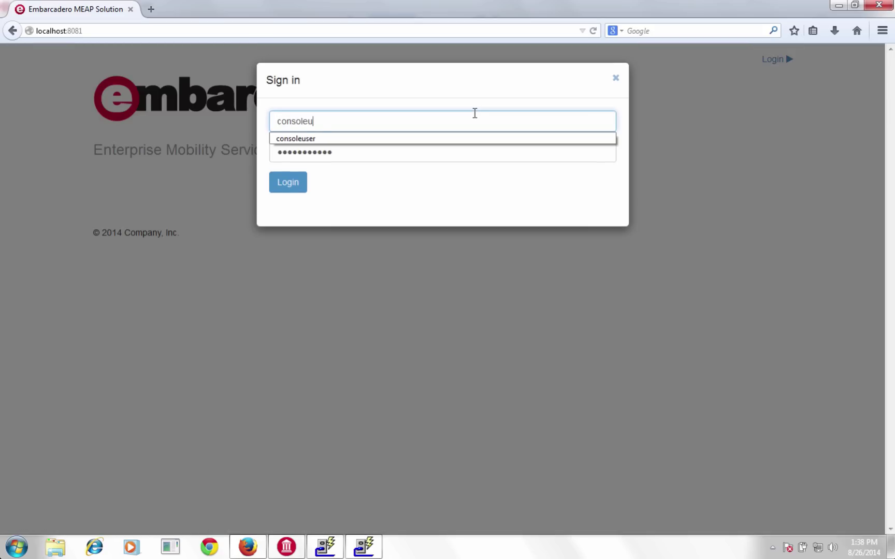
text(ser)
key(Tab)
key(Return)
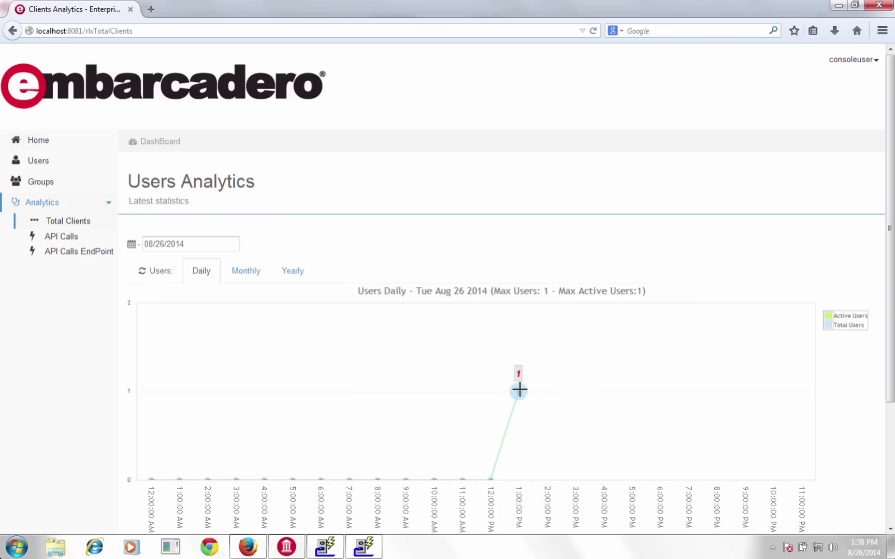
Step: Review testgroup and the three daily API calls, then open the Sign Up click handler
click(42, 182)
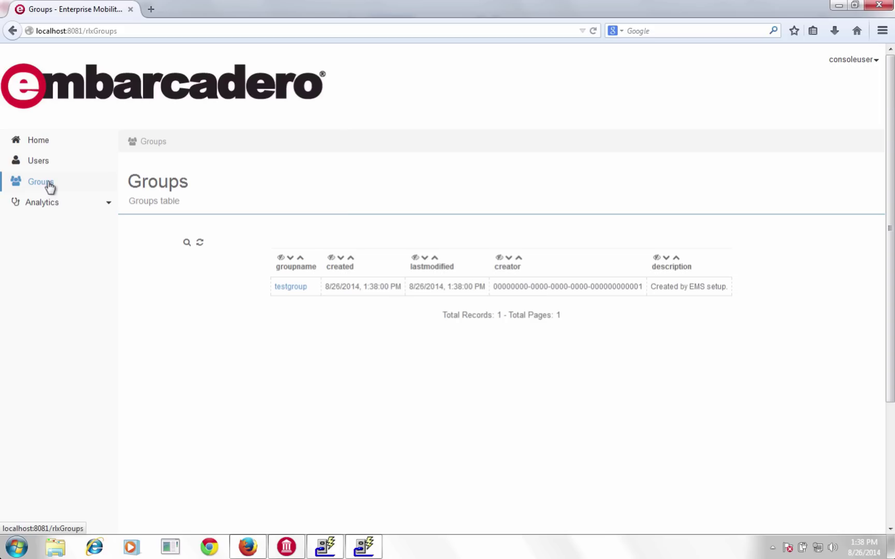
click(42, 203)
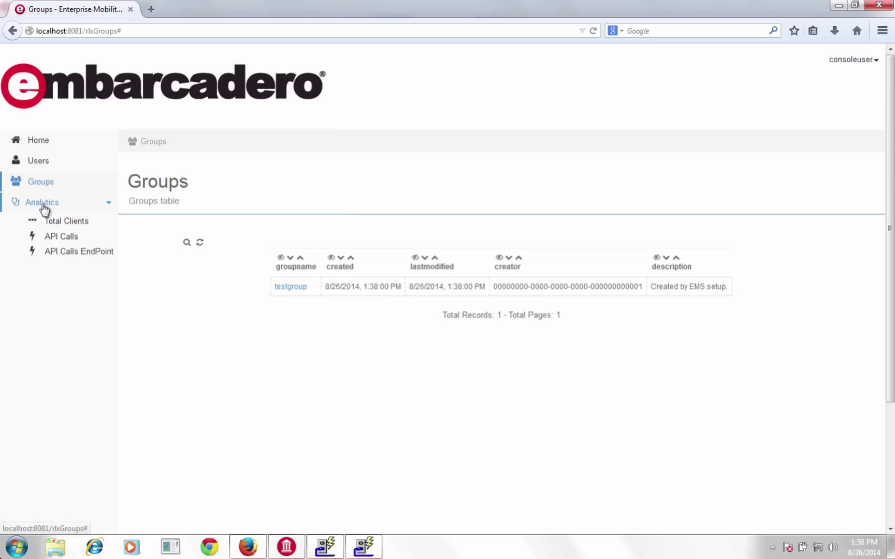
click(61, 236)
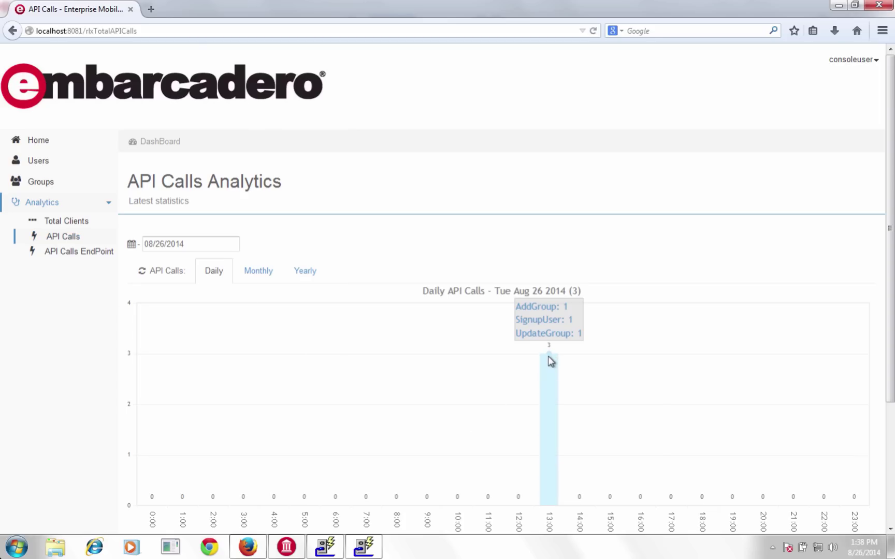
click(286, 546)
double_click(300, 177)
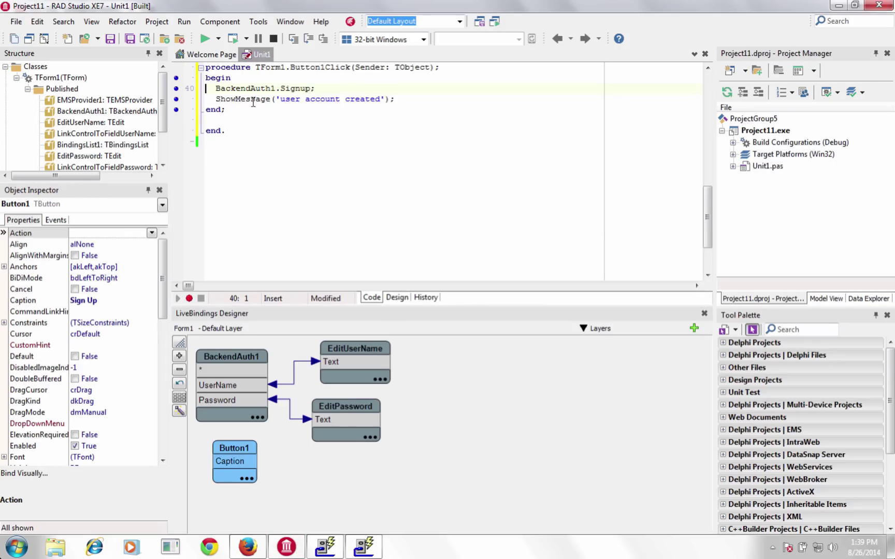
Step: Run the login app to sign up demouser, then find its SignupUser POST in the server log
click(204, 40)
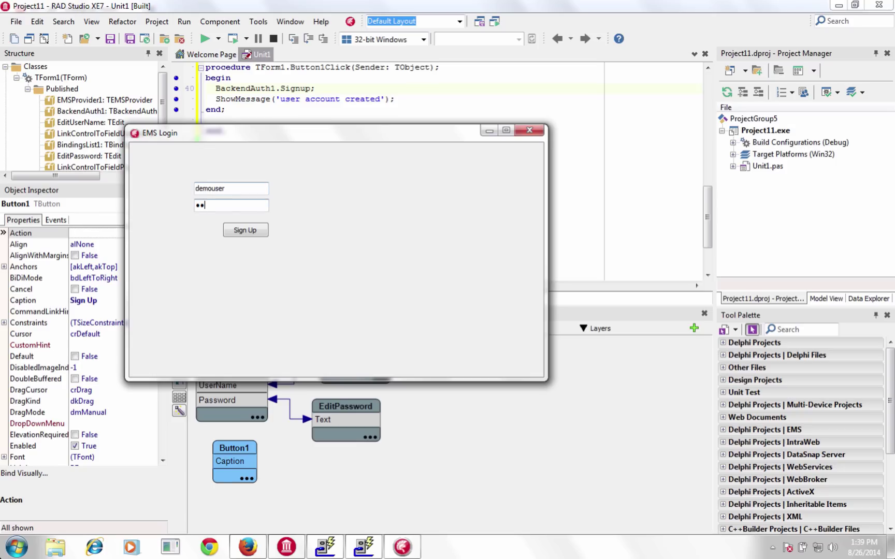
click(245, 230)
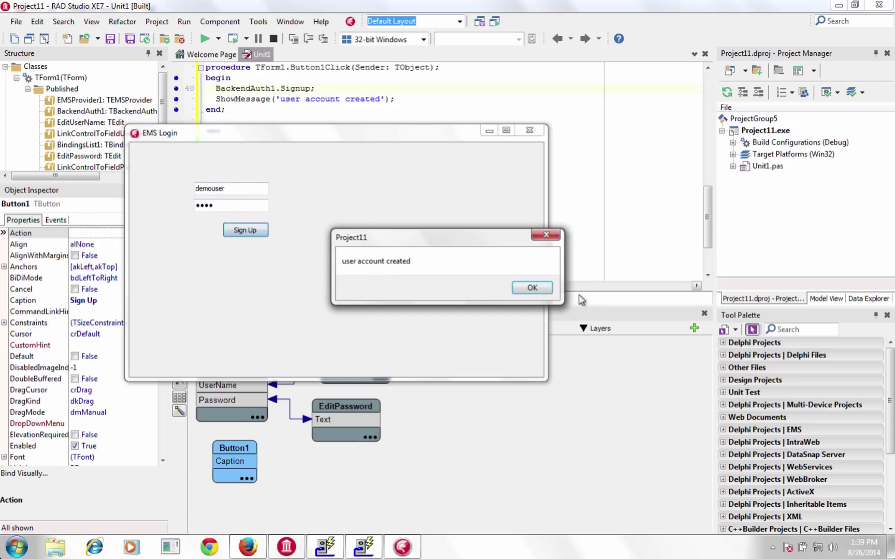
click(532, 288)
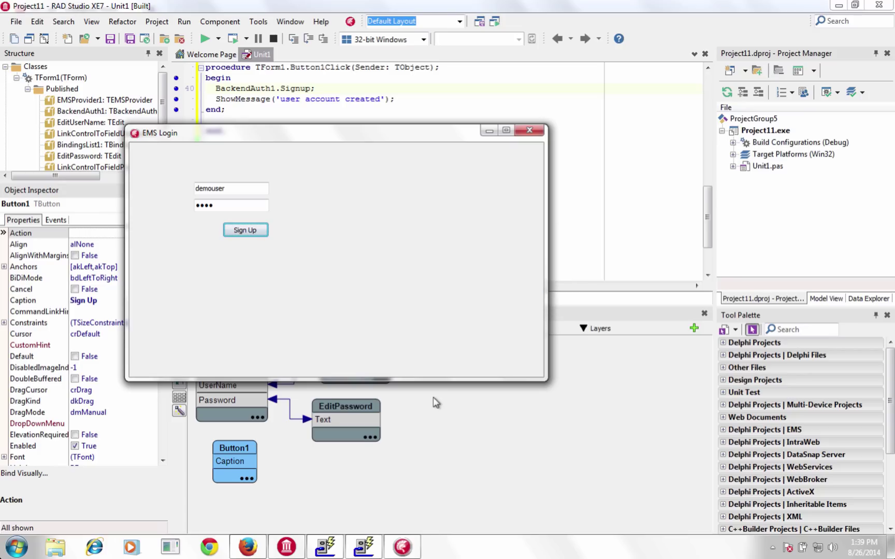
click(325, 546)
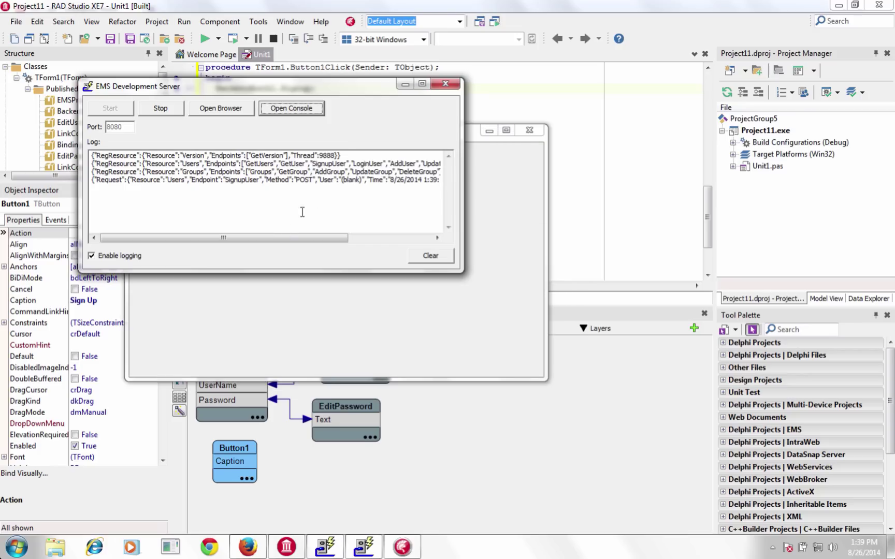
drag(127, 180, 424, 180)
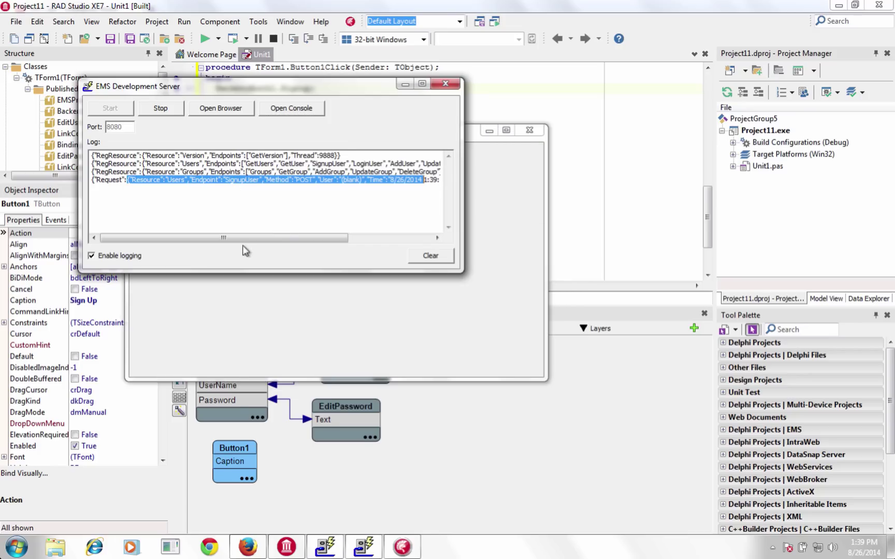
Step: Find demouser in the console's Users table and see daily API calls rise to four
click(247, 547)
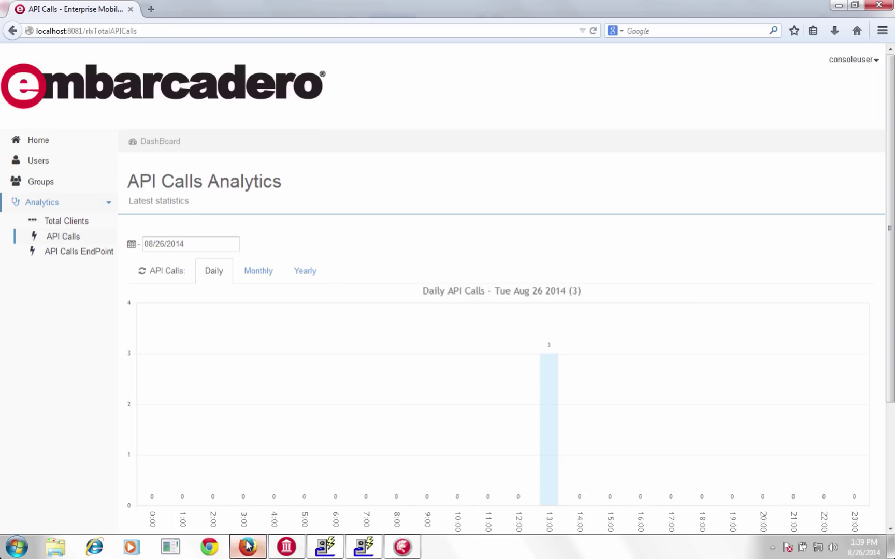
click(39, 160)
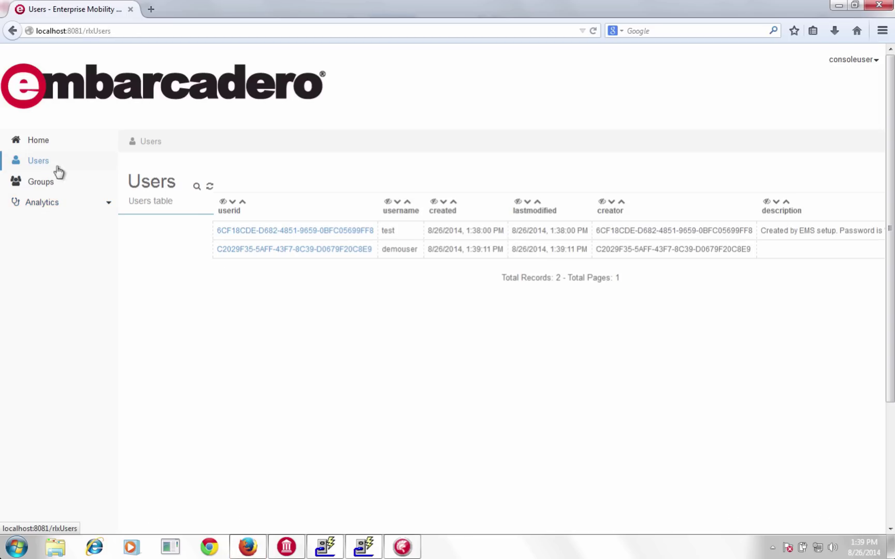
double_click(399, 249)
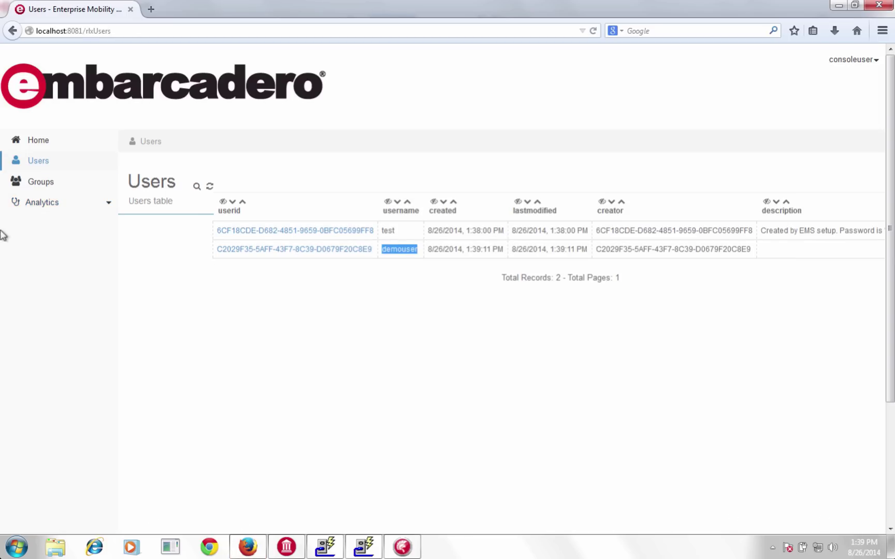
click(43, 204)
click(60, 236)
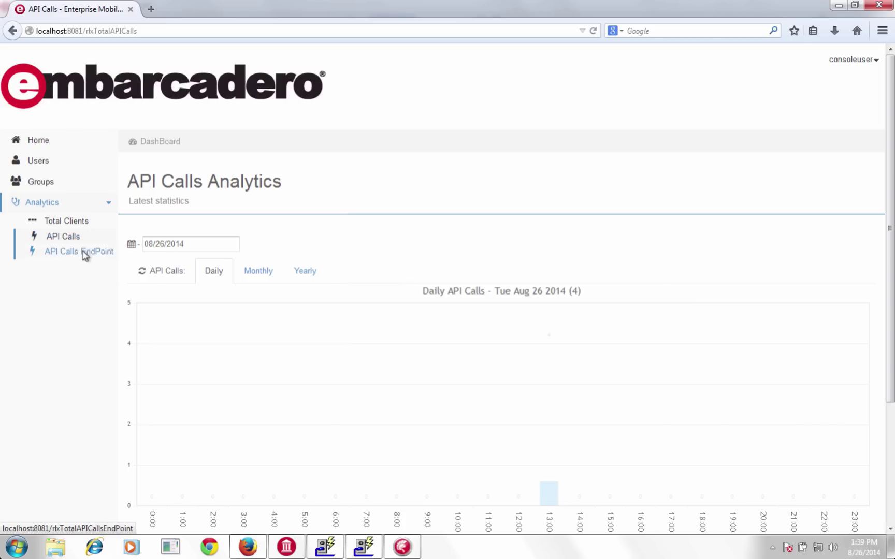